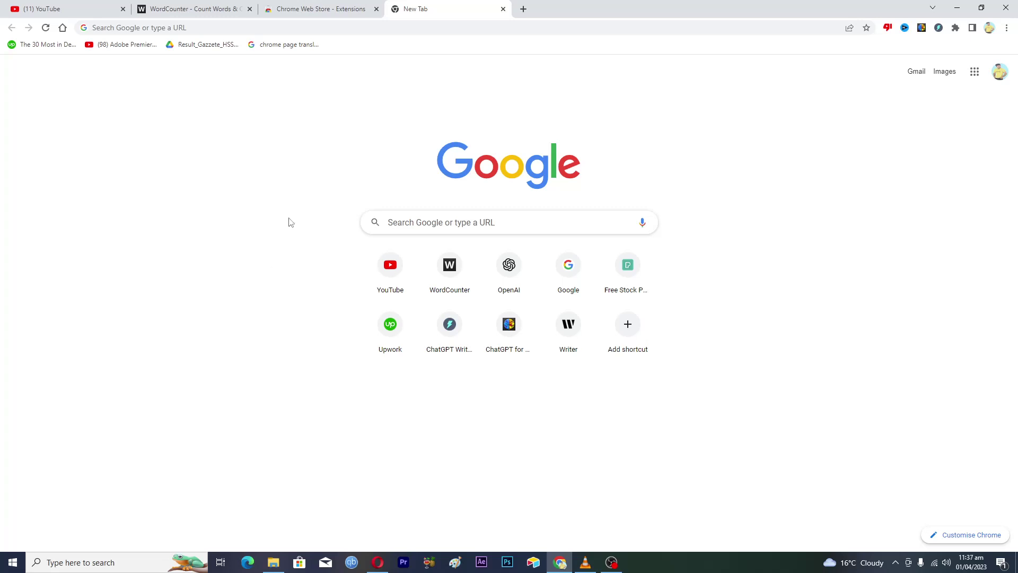
Enter 'cats' in the address bar, which ends on a 'This site can't be reached' error
left_click(160, 29)
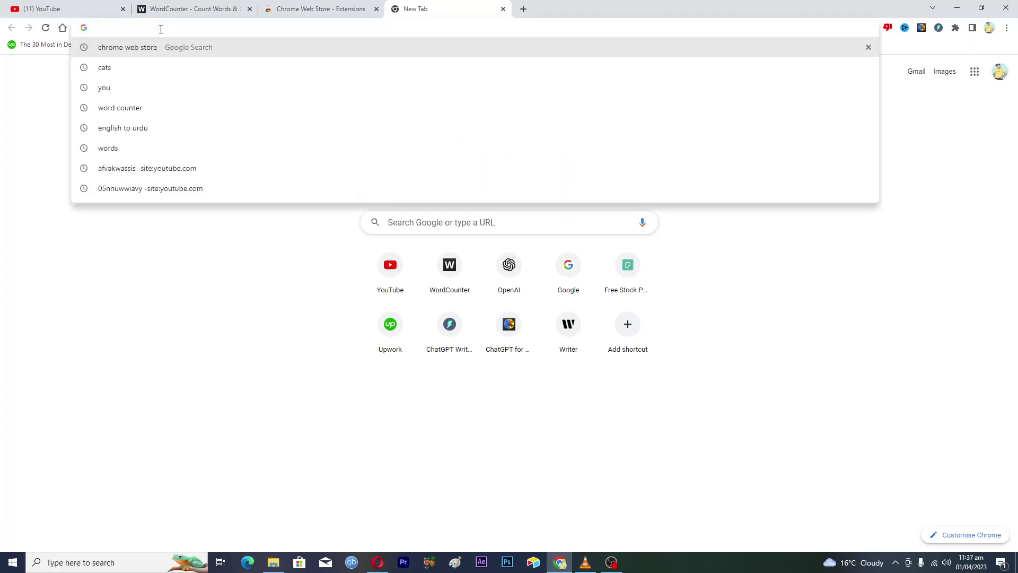
type("cats")
key("Return")
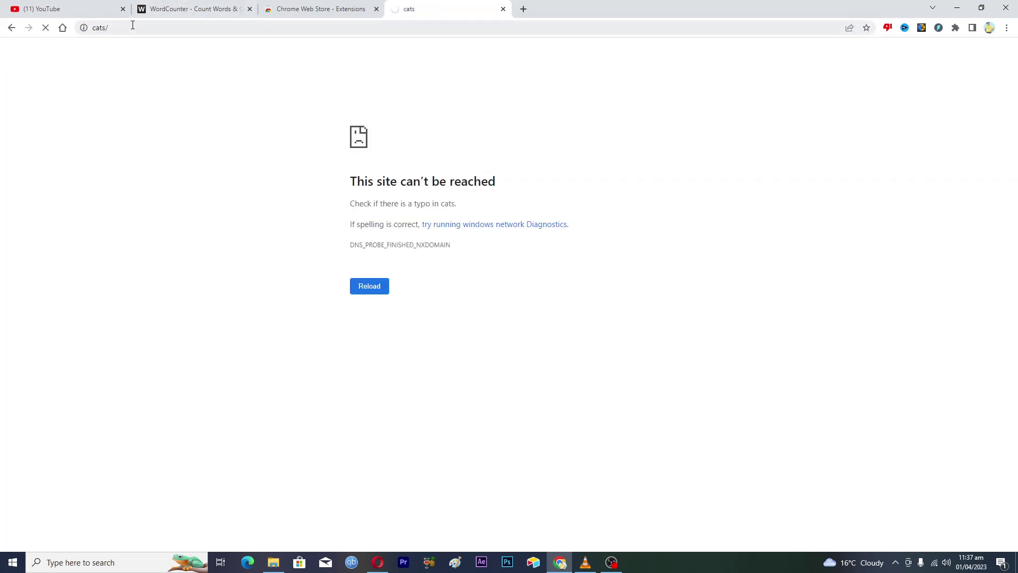
Search Google for 'cats' and switch to the Images results
left_click(132, 25)
type("cat")
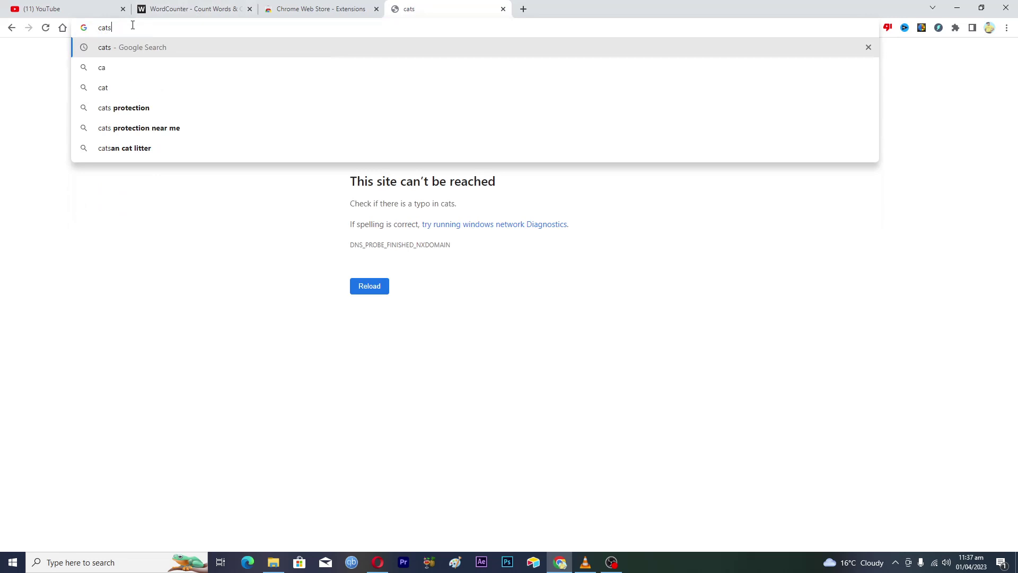
type("s")
key("Return")
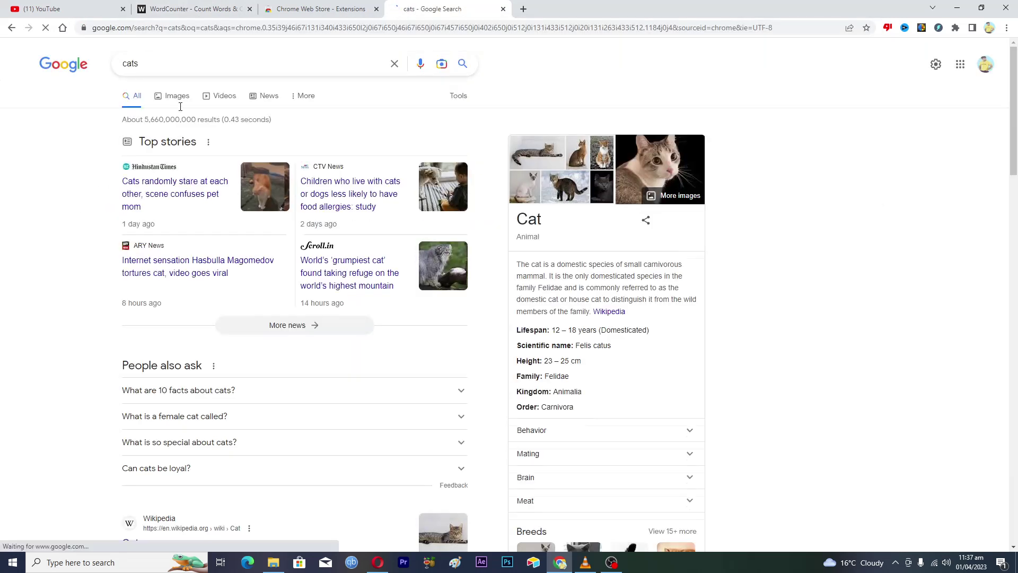
left_click(177, 97)
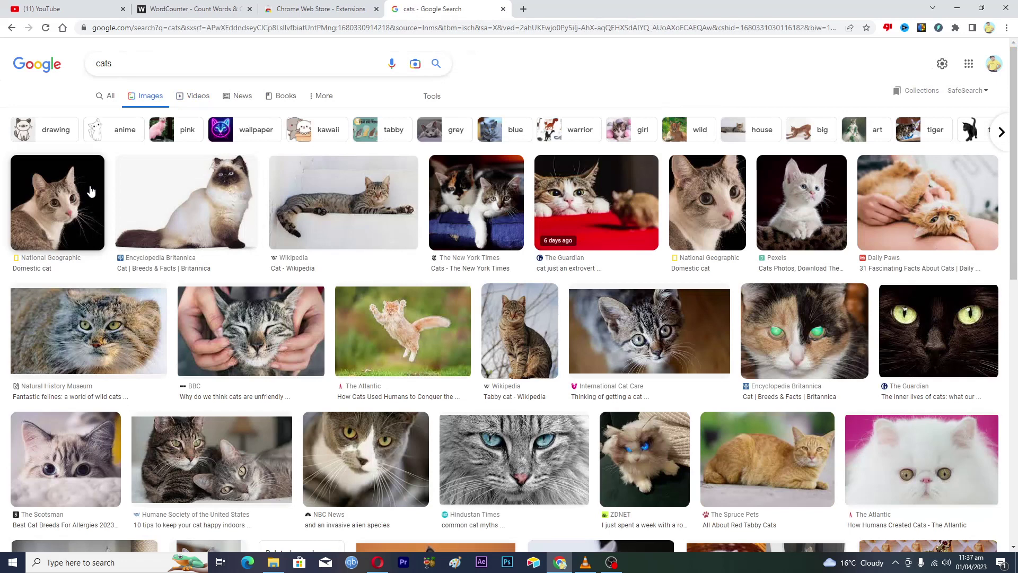
Open the National Geographic domestic cat photo preview and look at its more-actions menu
left_click(69, 197)
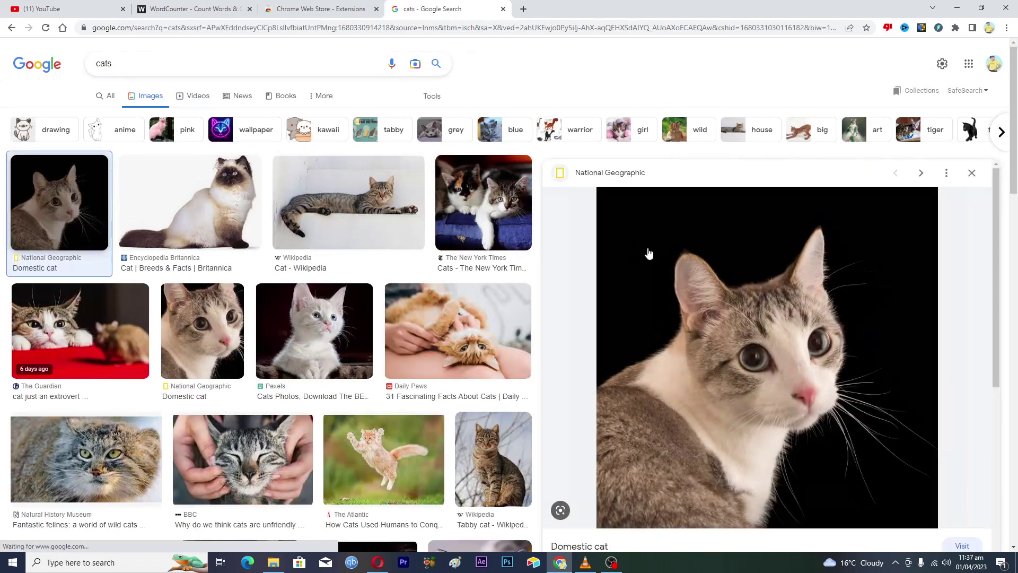
scroll(734, 341, "down", 3)
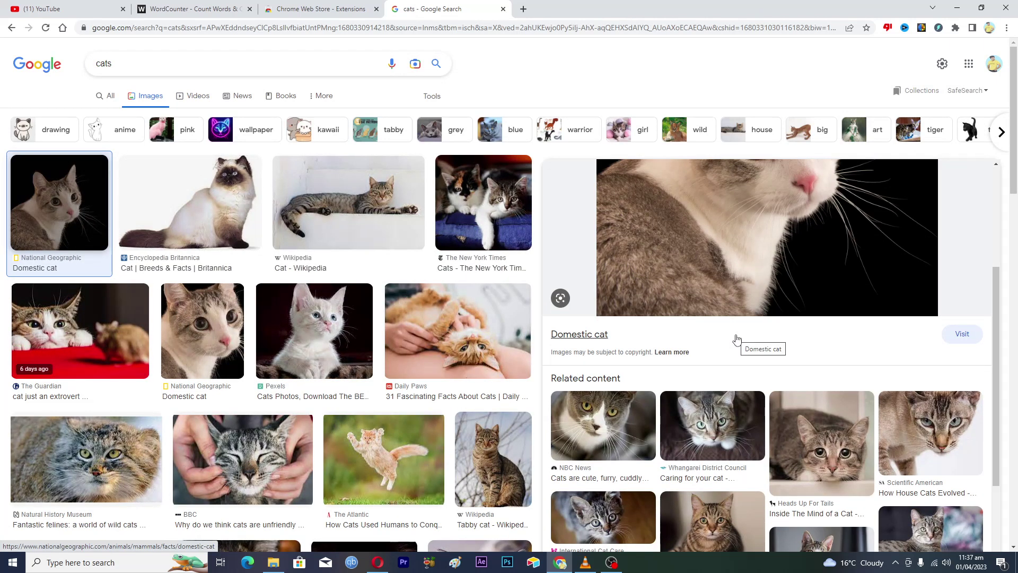
scroll(735, 339, "up", 3)
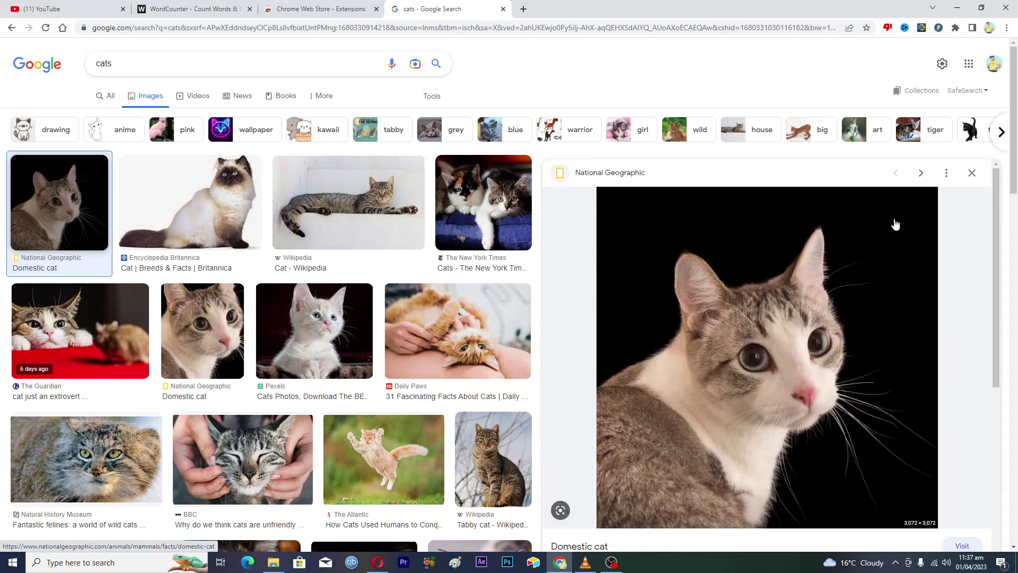
left_click(947, 177)
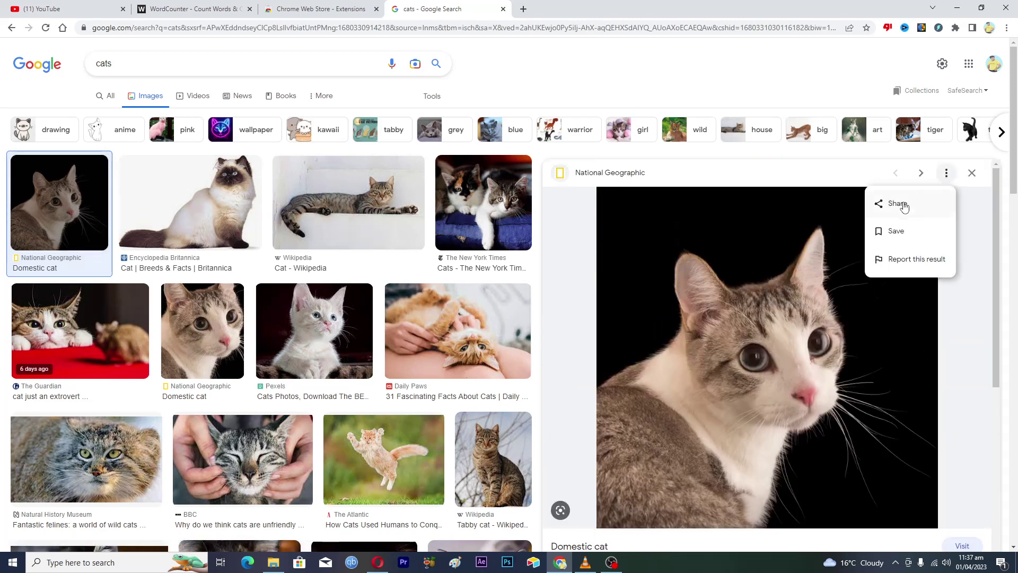
left_click(946, 172)
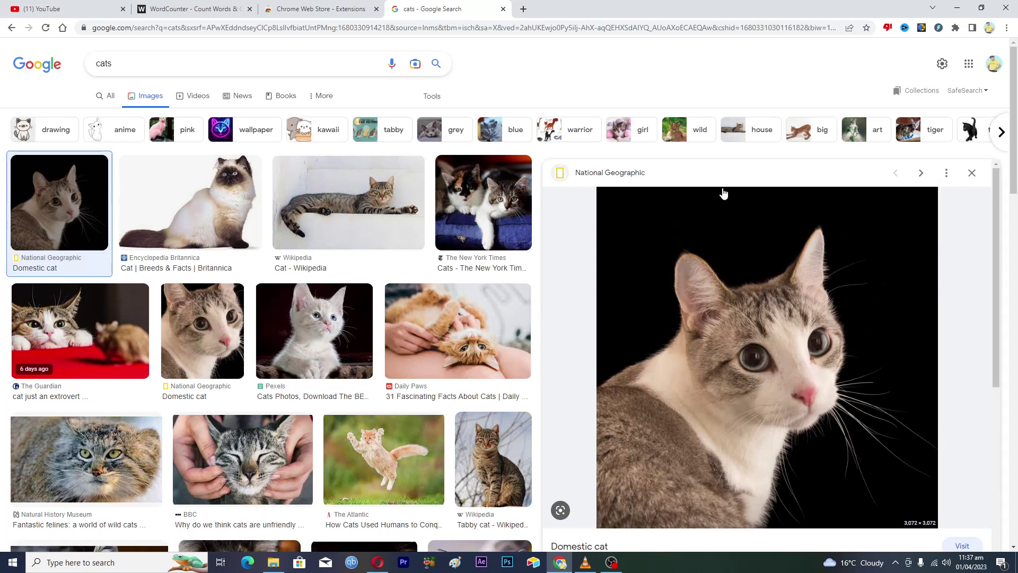
scroll(567, 296, "down", 2)
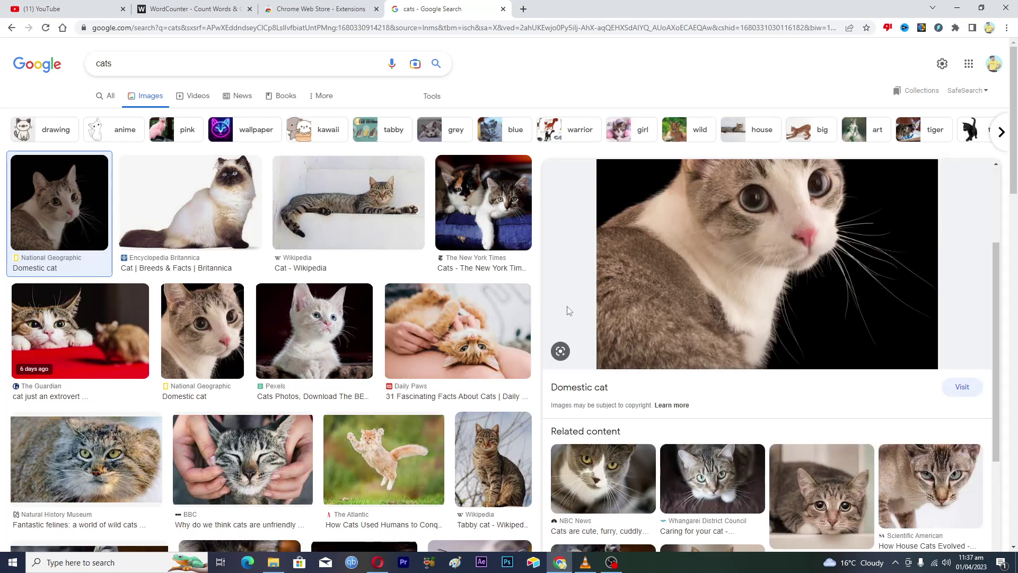
scroll(568, 306, "up", 2)
Search the Chrome Web Store extensions for 'view image'
left_click(334, 11)
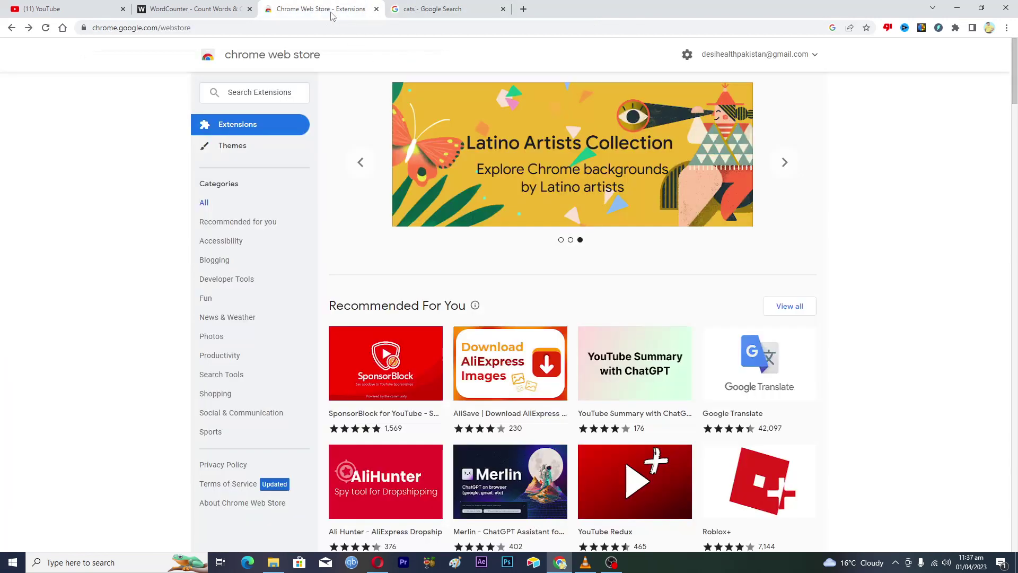
left_click(252, 90)
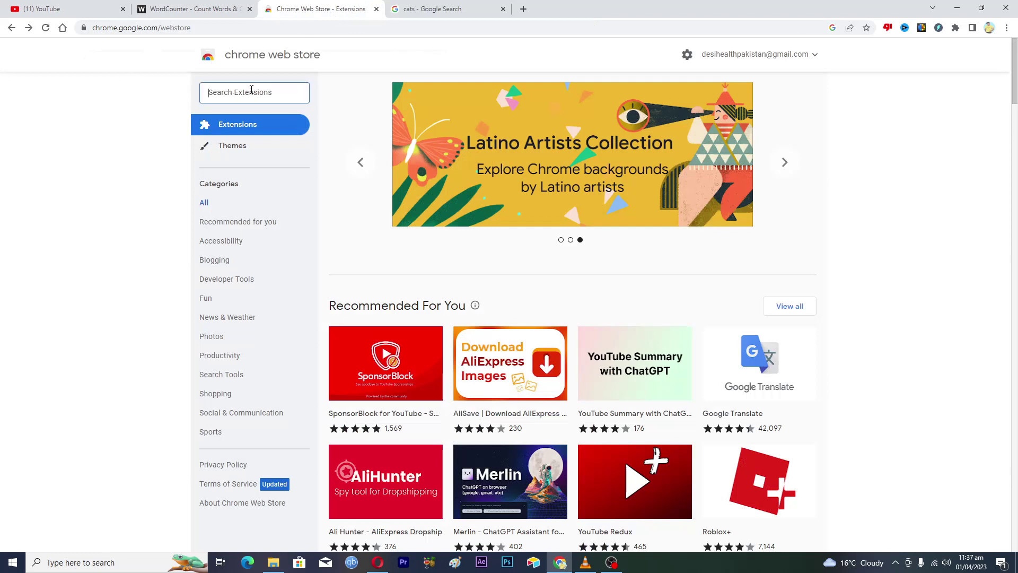
type("view i")
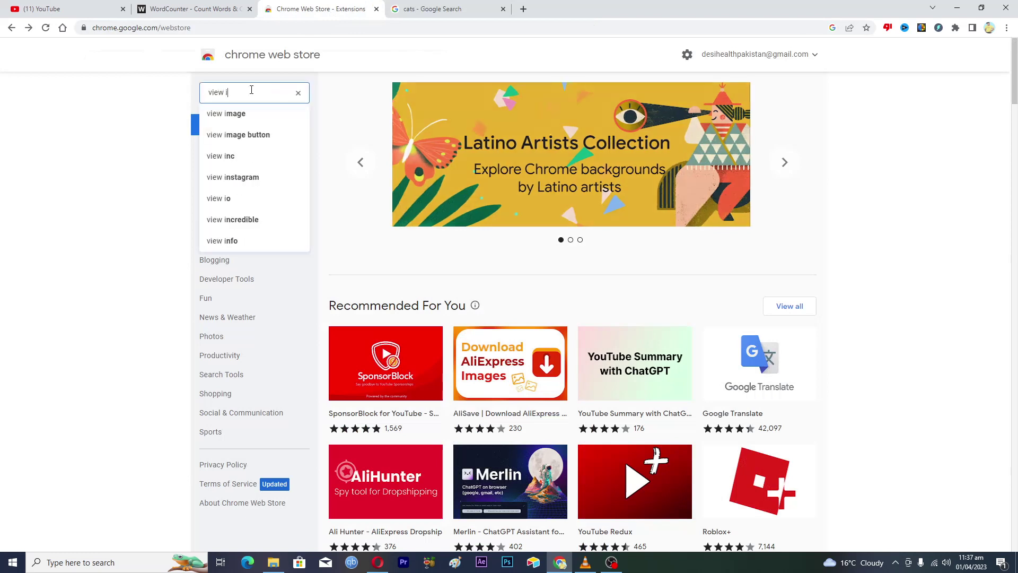
type("ma")
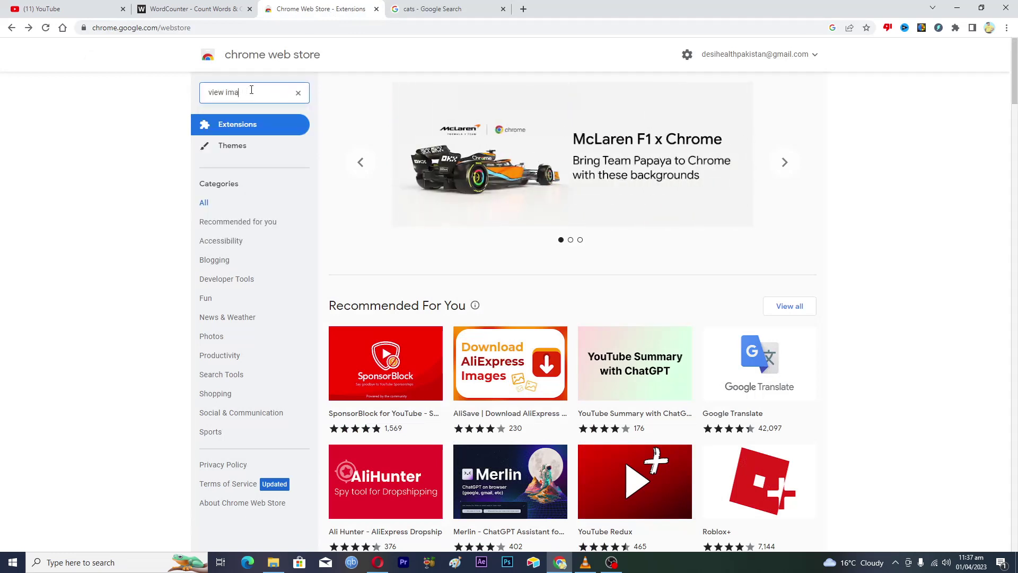
type("ge")
key("Return")
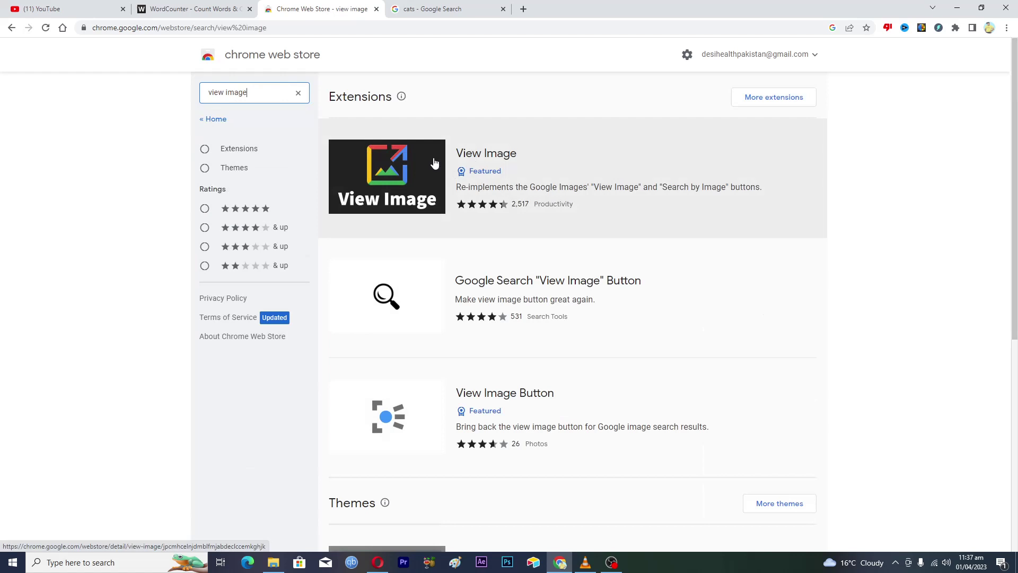
Add the View Image extension to Chrome and dismiss the added notice
left_click(470, 163)
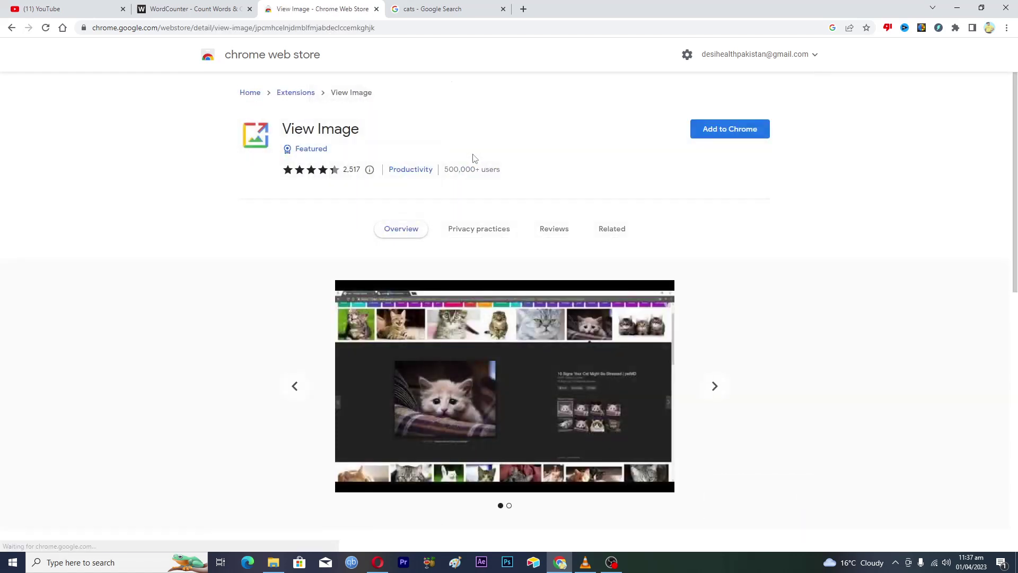
left_click(717, 131)
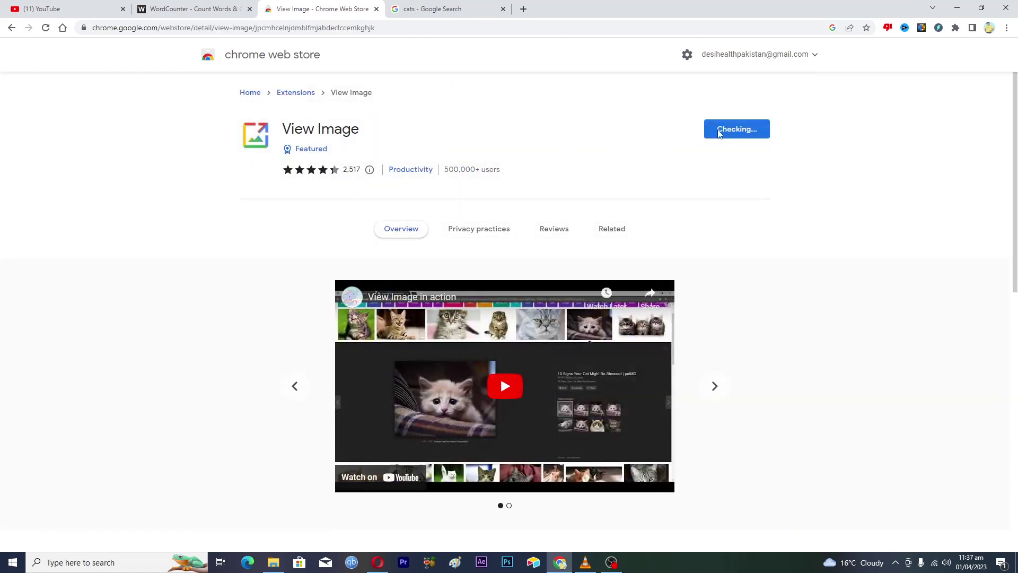
left_click(521, 118)
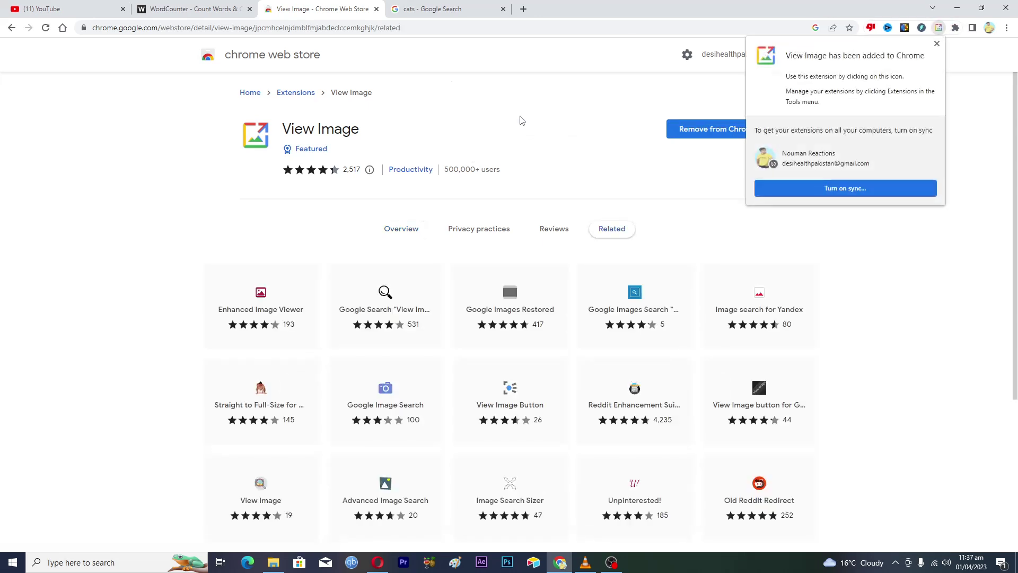
left_click(938, 44)
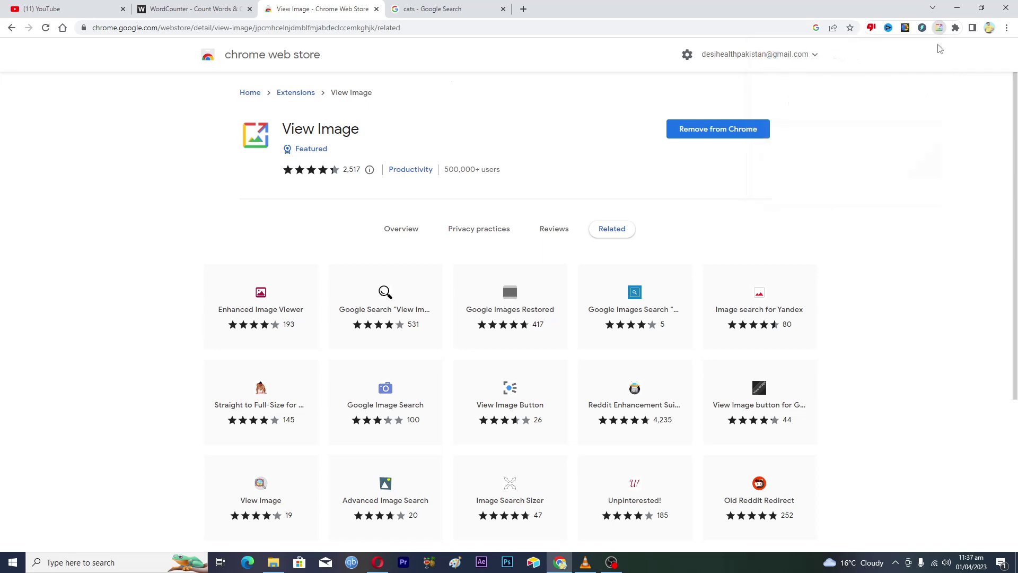
Check View Image and its actions in the Extensions puzzle menu
left_click(955, 28)
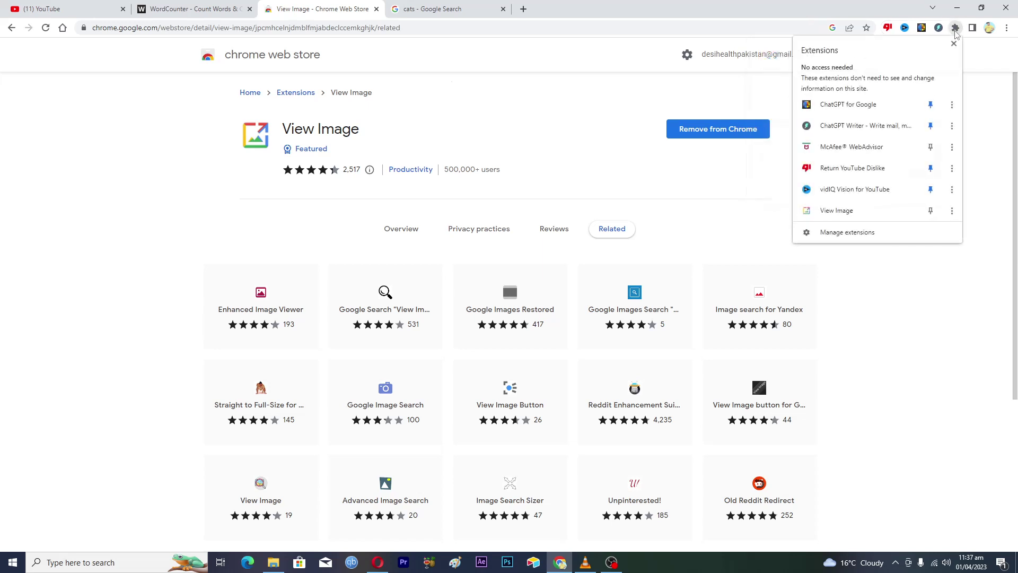
left_click(952, 210)
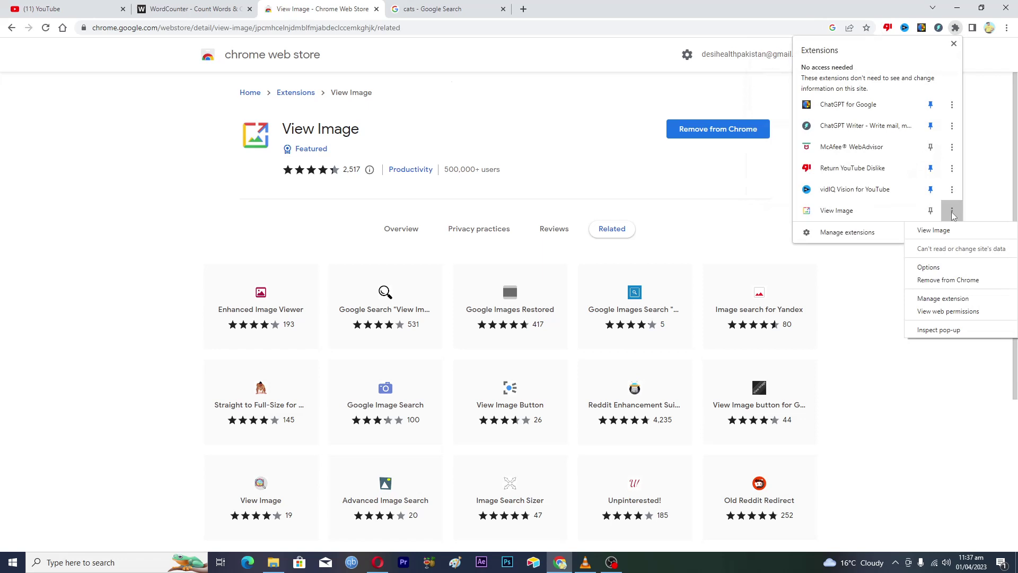
left_click(898, 285)
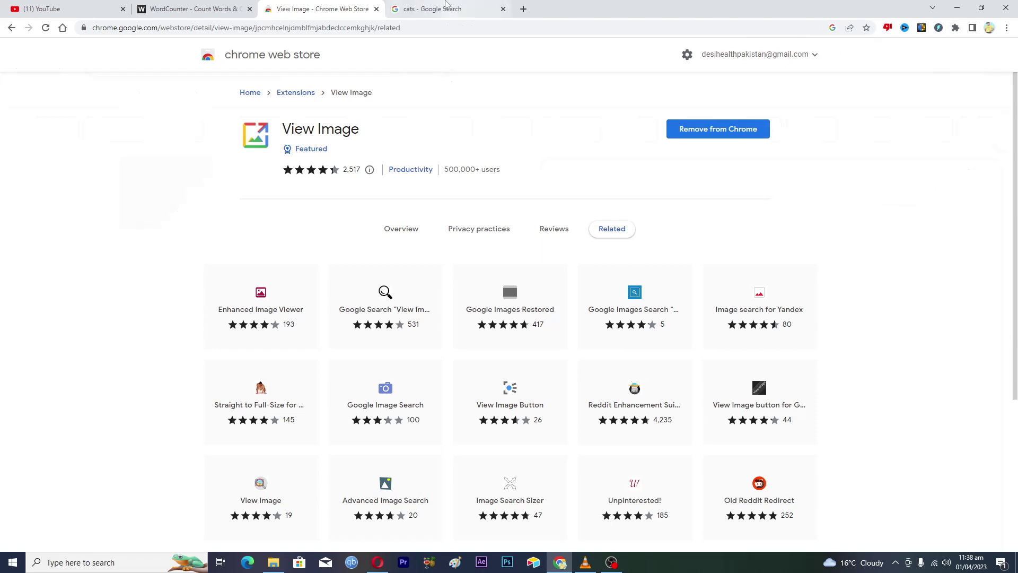
Open the domestic cat photo full size via View Image, then open a new blank tab
left_click(430, 10)
left_click(45, 28)
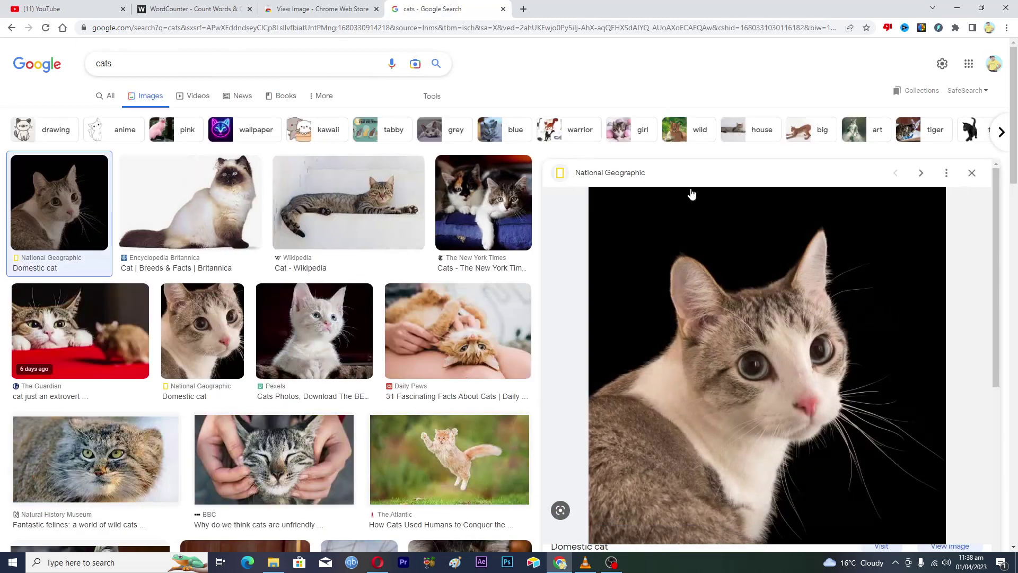
scroll(708, 256, "down", 2)
scroll(707, 257, "up", 1)
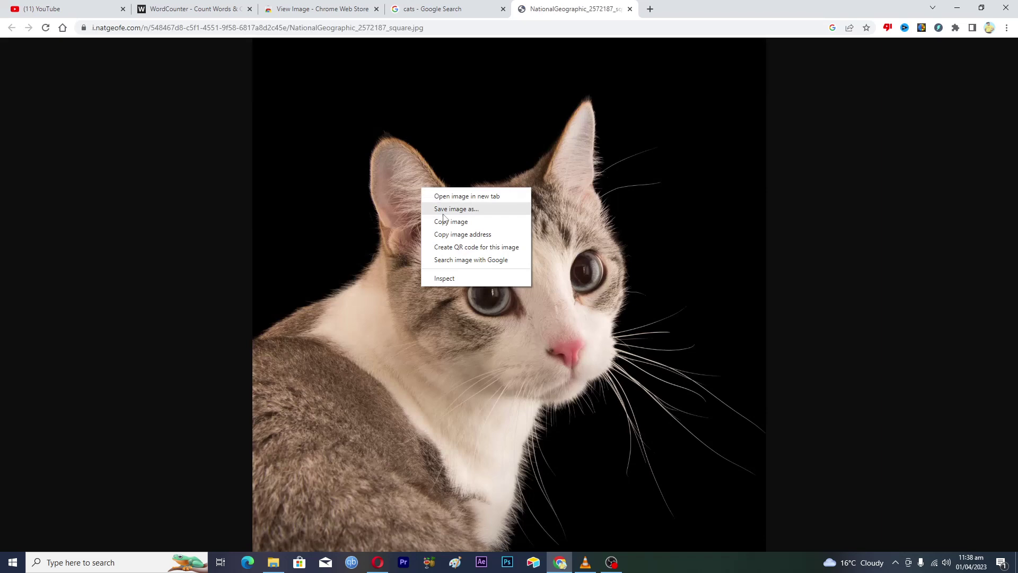
left_click(430, 12)
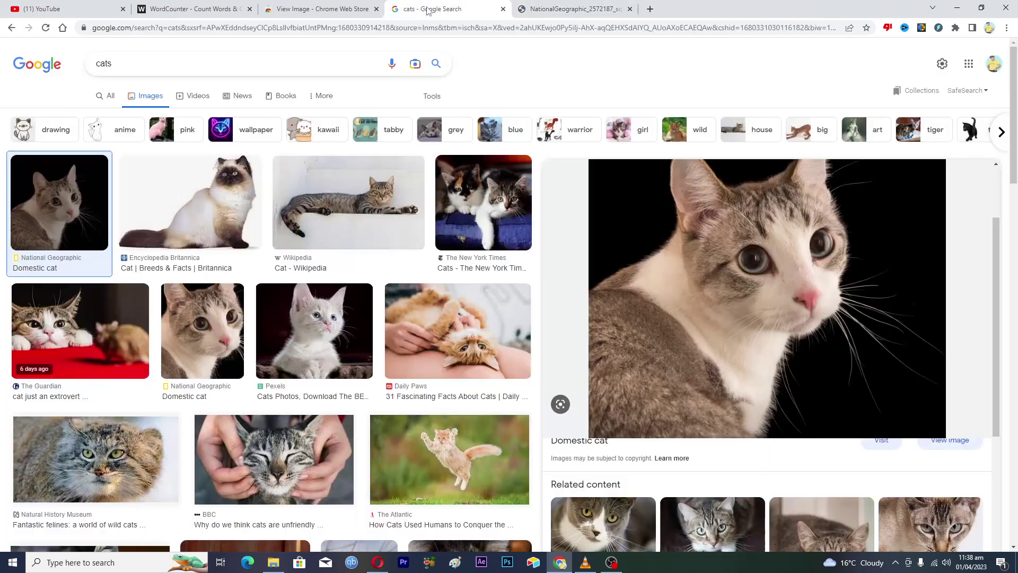
left_click(650, 9)
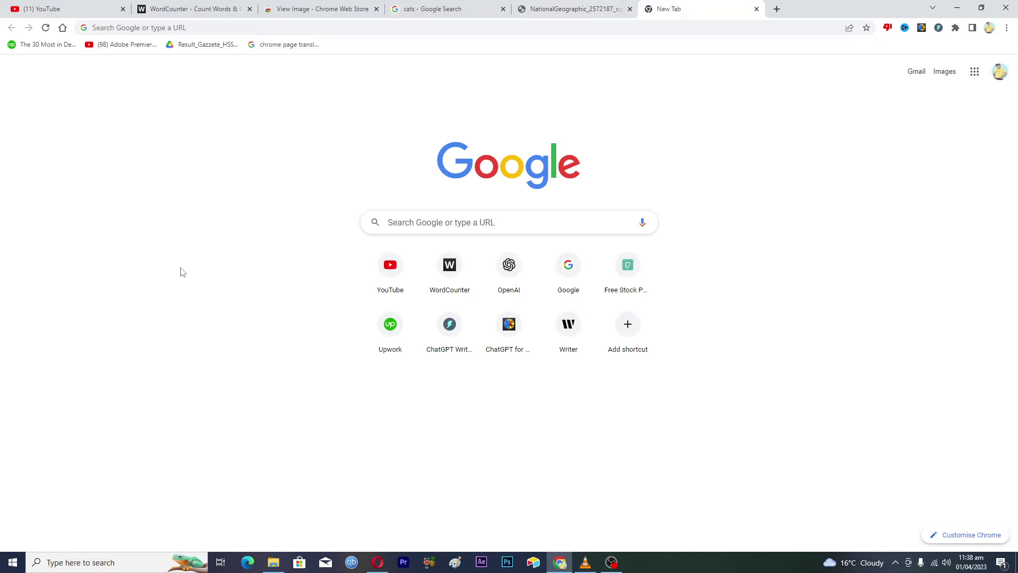